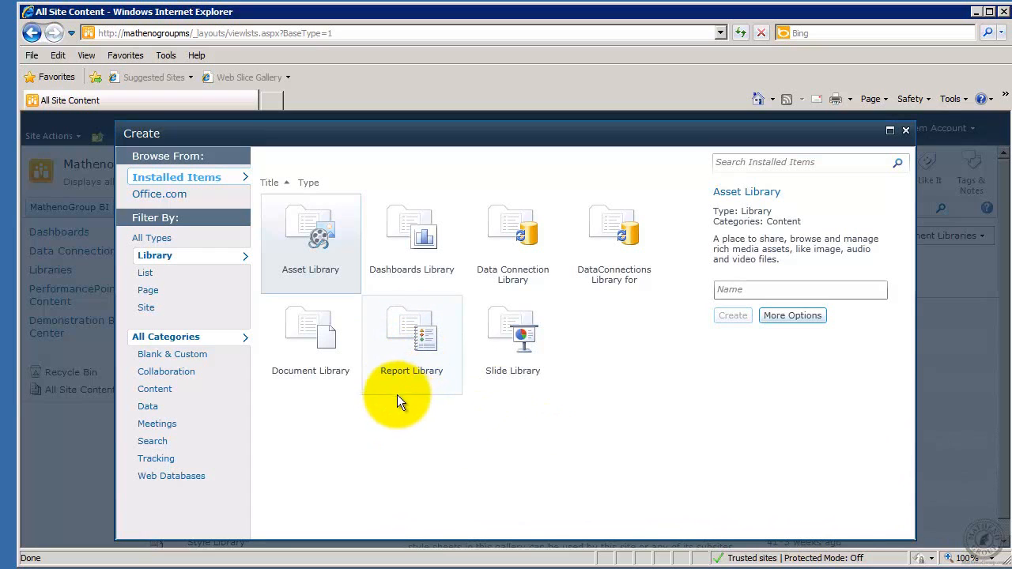
- Close the Create dialog and review the site collection features of the MathenoGroup BI site through its Site Settings
{"action": "left_click", "coordinate": [906, 130]}
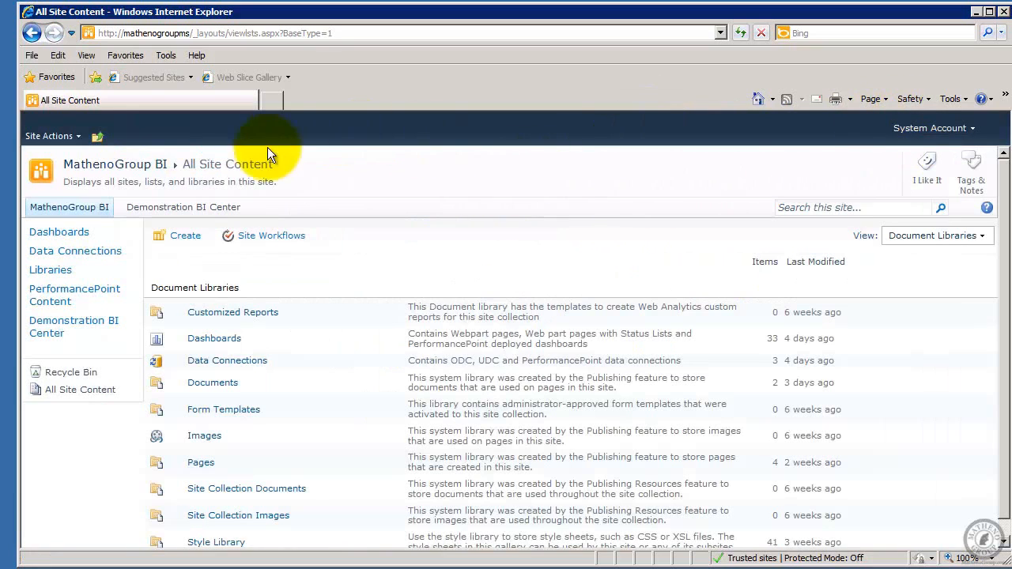
{"action": "left_click", "coordinate": [60, 141]}
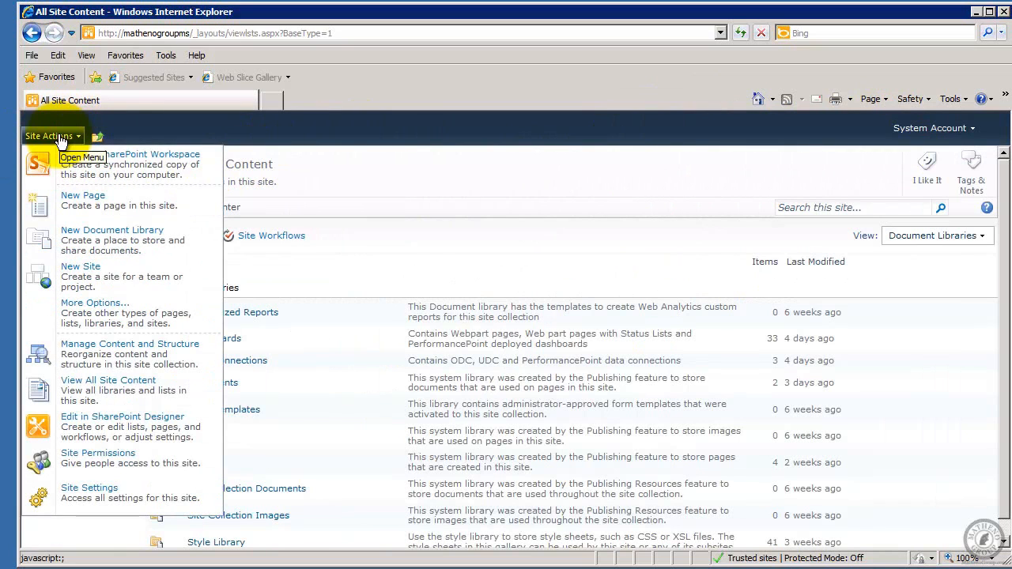
{"action": "left_click", "coordinate": [99, 492]}
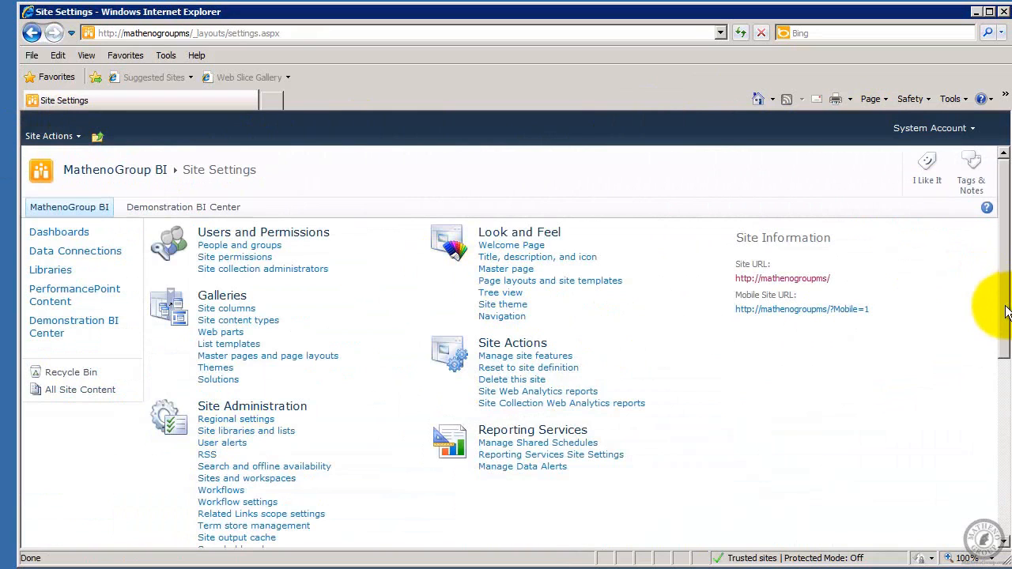
{"action": "left_click_drag", "start_coordinate": [1007, 311], "coordinate": [1006, 466]}
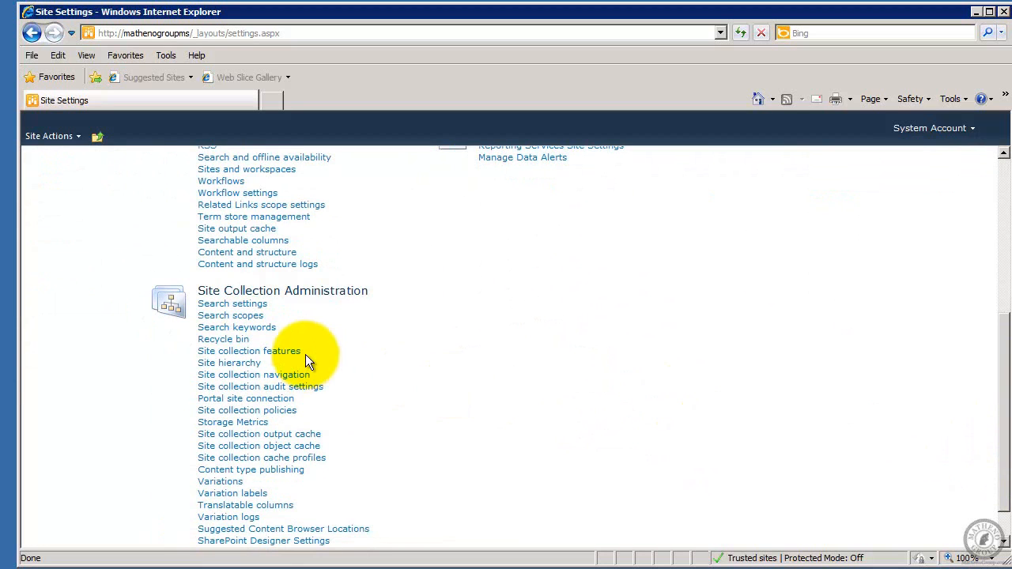
{"action": "left_click", "coordinate": [234, 356]}
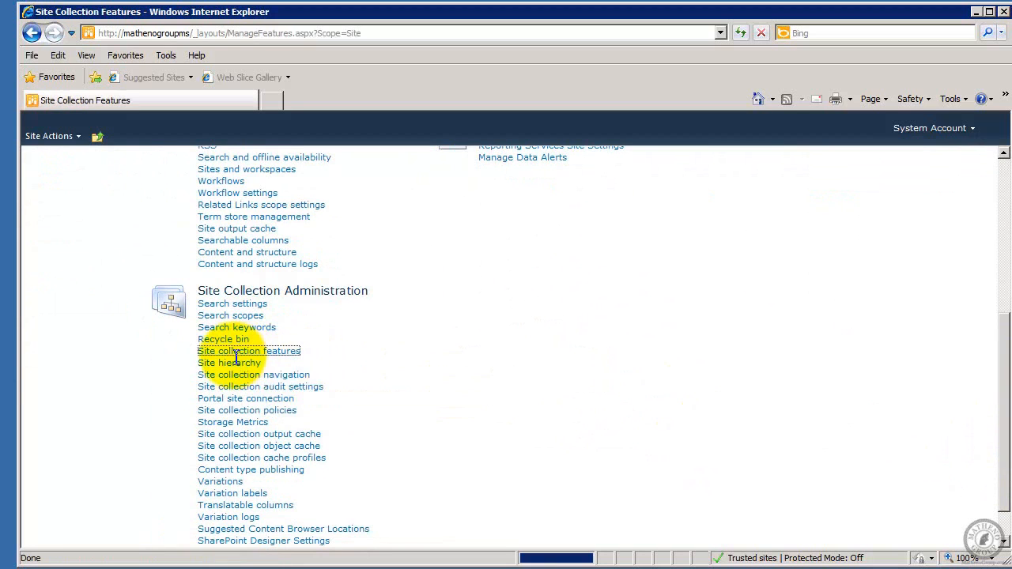
{"action": "left_click_drag", "start_coordinate": [1006, 273], "coordinate": [998, 475]}
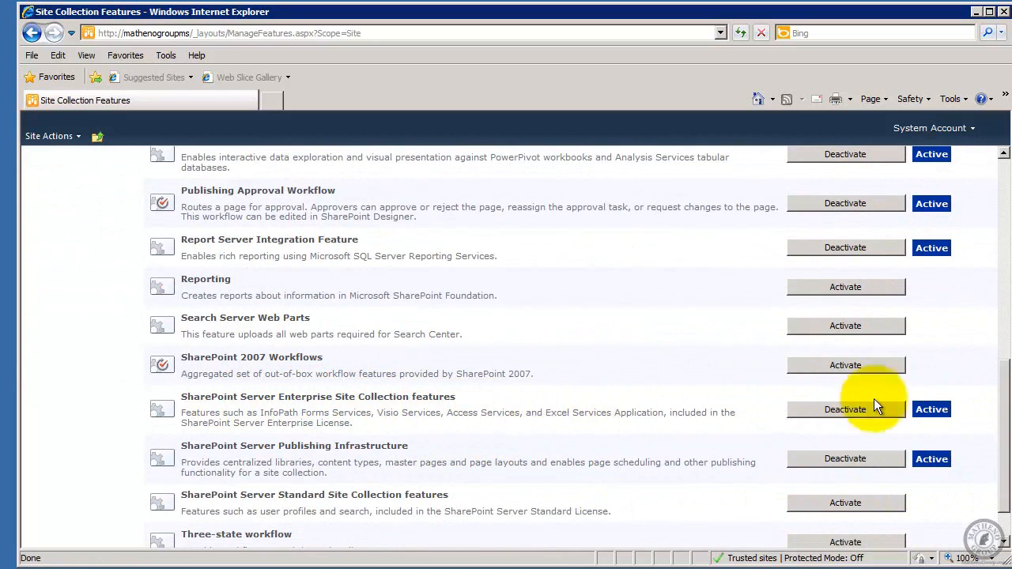
{"action": "left_click_drag", "start_coordinate": [1001, 407], "coordinate": [870, 163]}
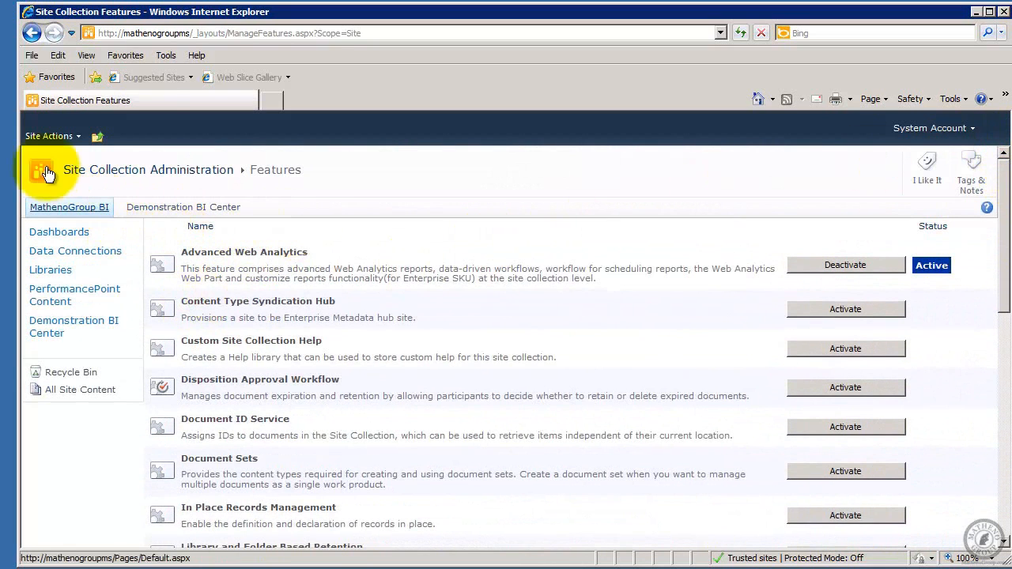
- Return to Site Settings and review the site-level features list of the MathenoGroup BI site
{"action": "left_click", "coordinate": [41, 140]}
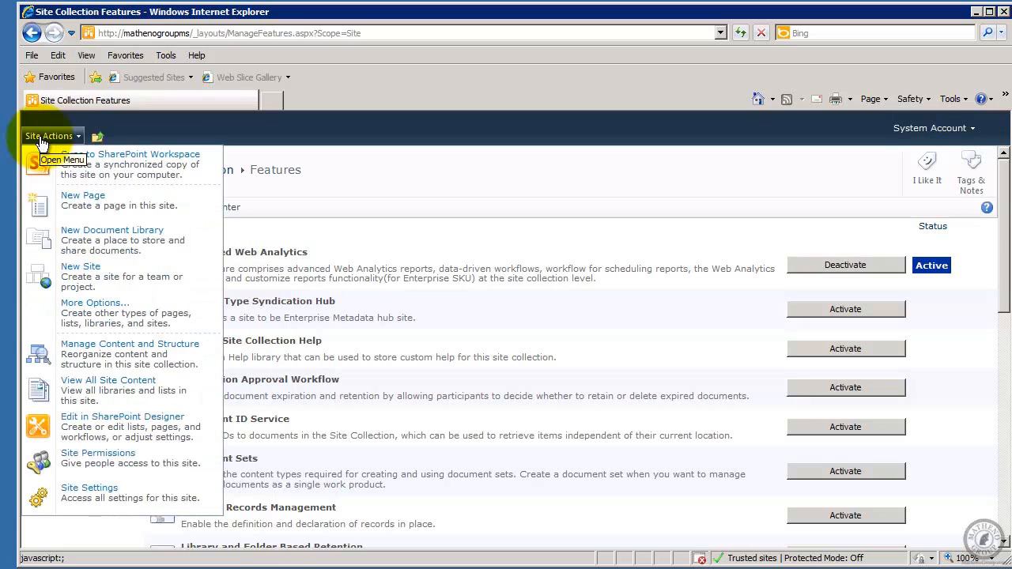
{"action": "left_click", "coordinate": [73, 491]}
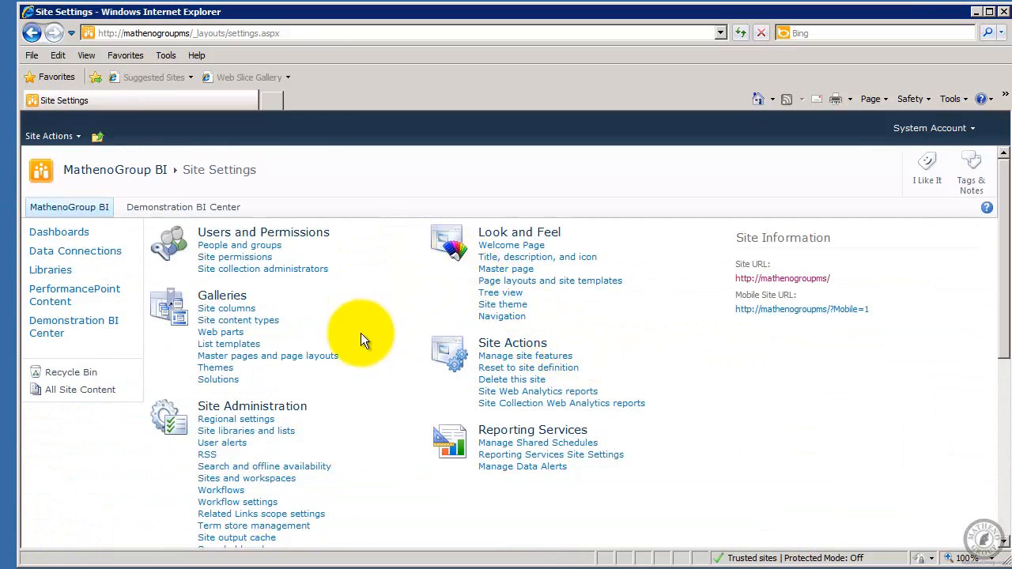
{"action": "left_click", "coordinate": [522, 357]}
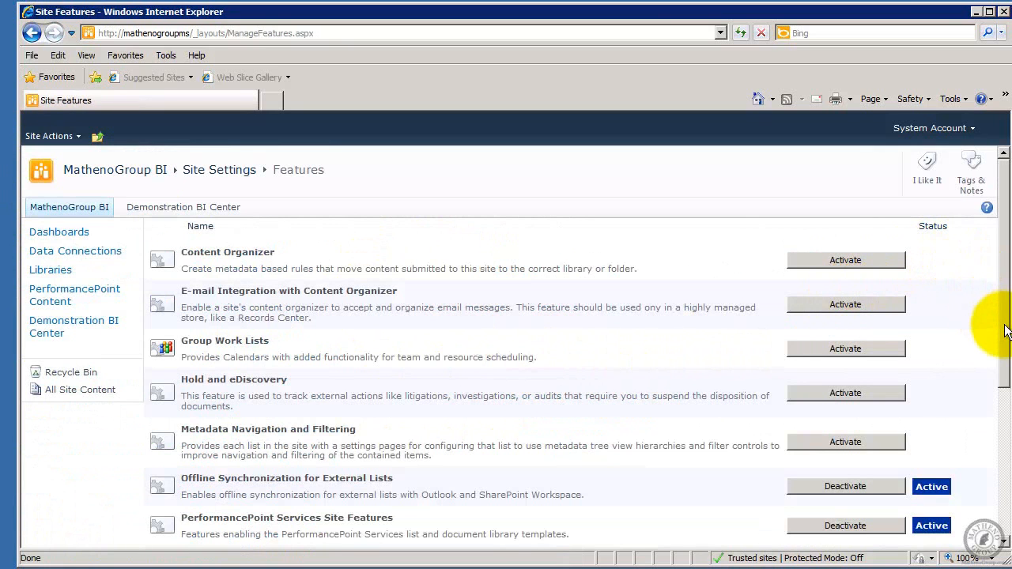
{"action": "left_click_drag", "start_coordinate": [1006, 293], "coordinate": [1009, 485]}
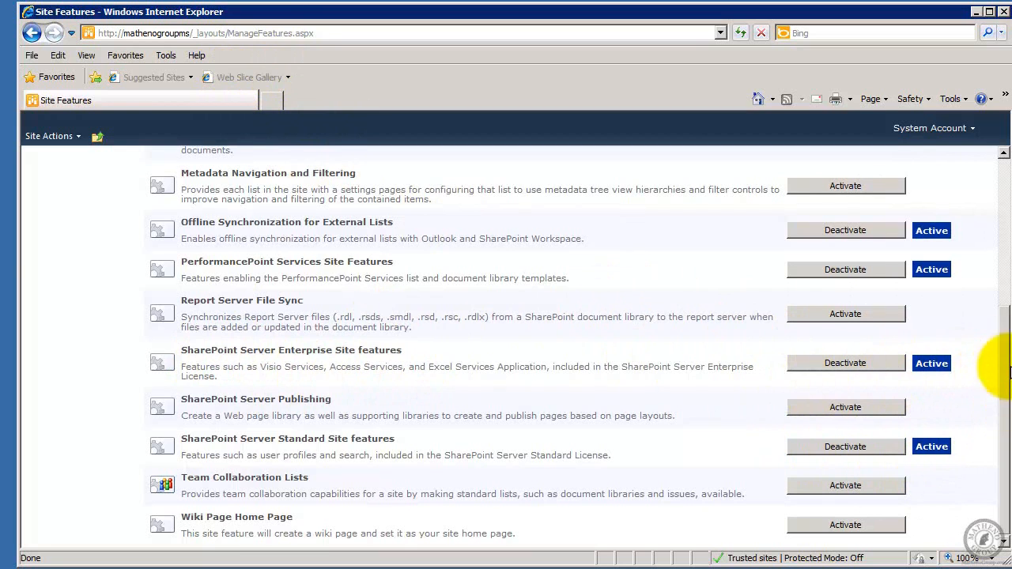
{"action": "left_click_drag", "start_coordinate": [998, 362], "coordinate": [987, 206]}
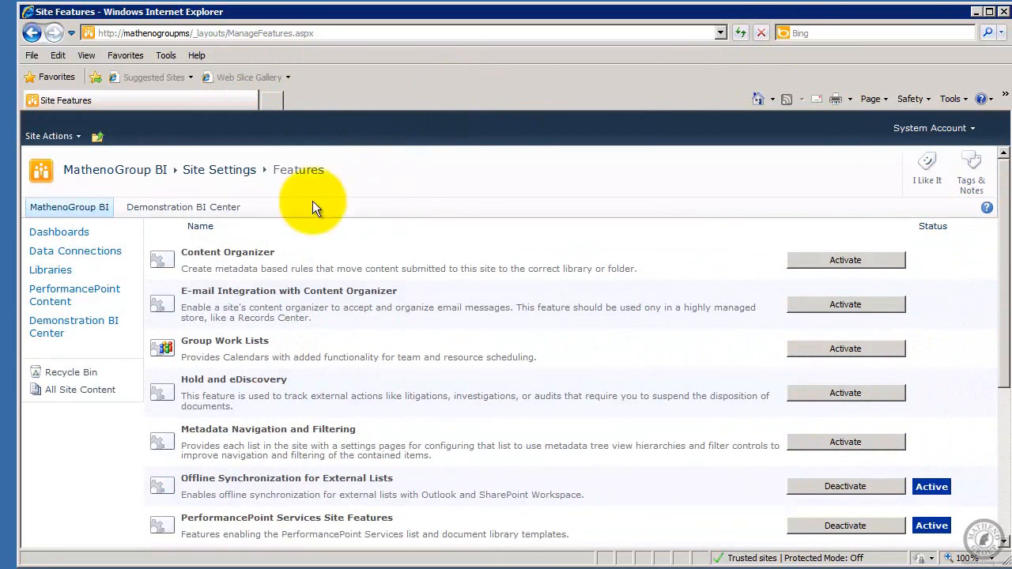
{"action": "left_click", "coordinate": [50, 136]}
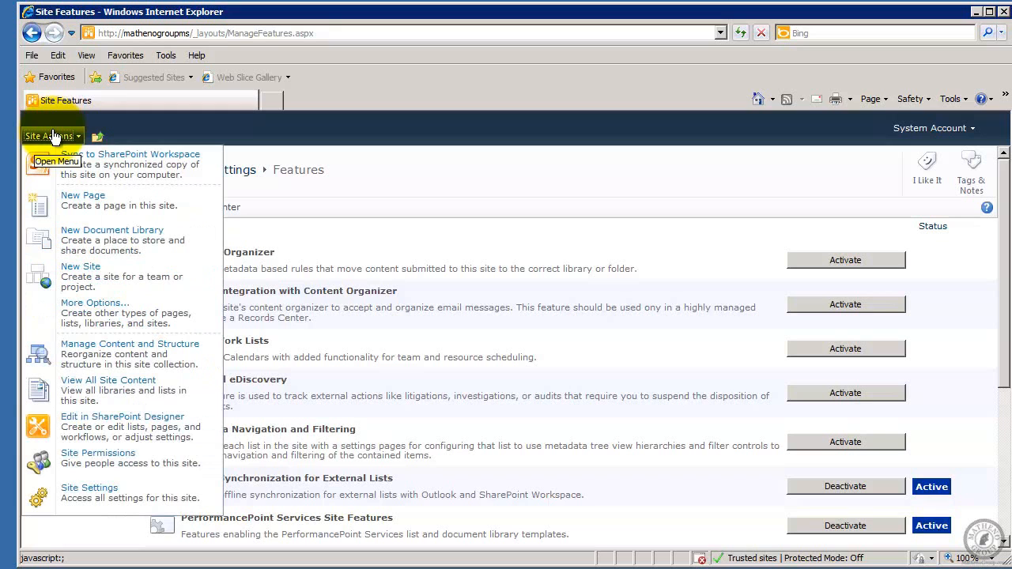
{"action": "left_click", "coordinate": [540, 182]}
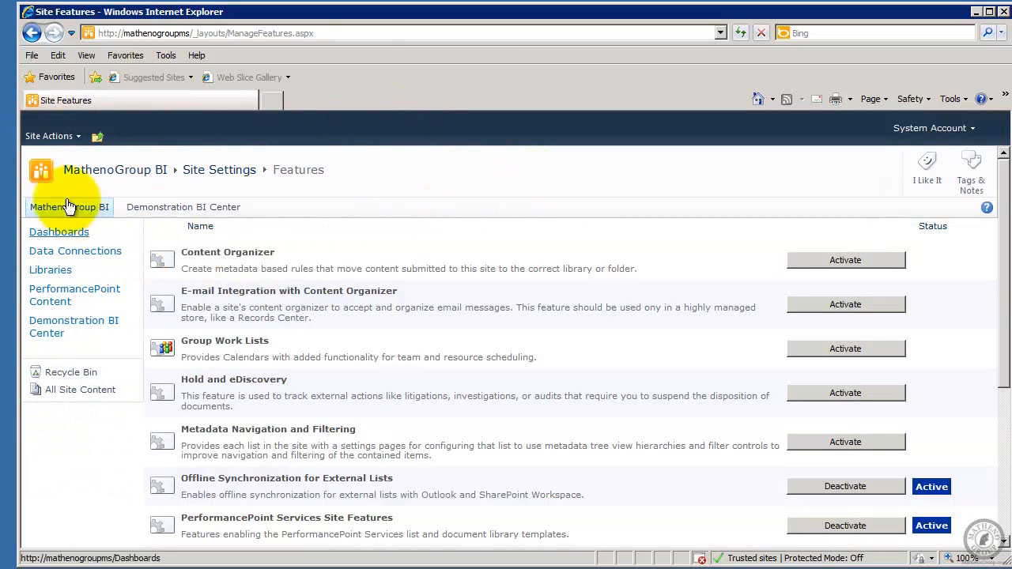
- From the MathenoGroup BI site's libraries page, start creating a new library based on the Report Library template
{"action": "left_click", "coordinate": [114, 173]}
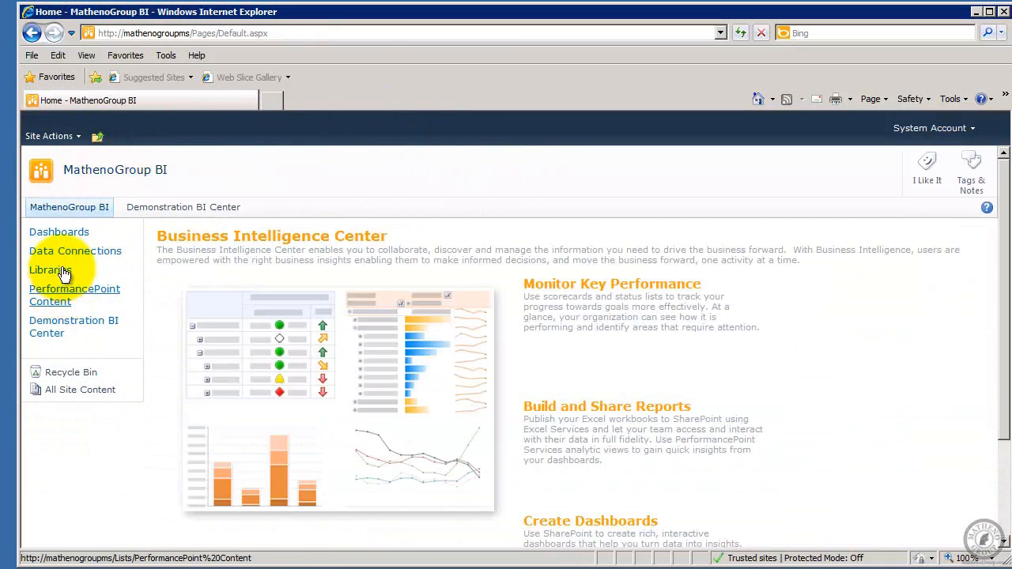
{"action": "left_click", "coordinate": [50, 270]}
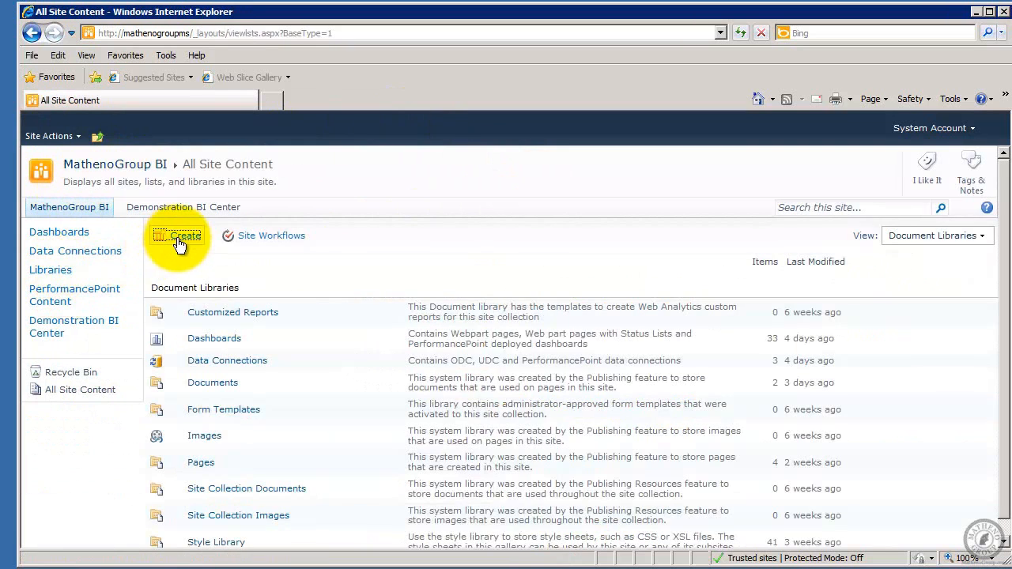
{"action": "left_click", "coordinate": [178, 239]}
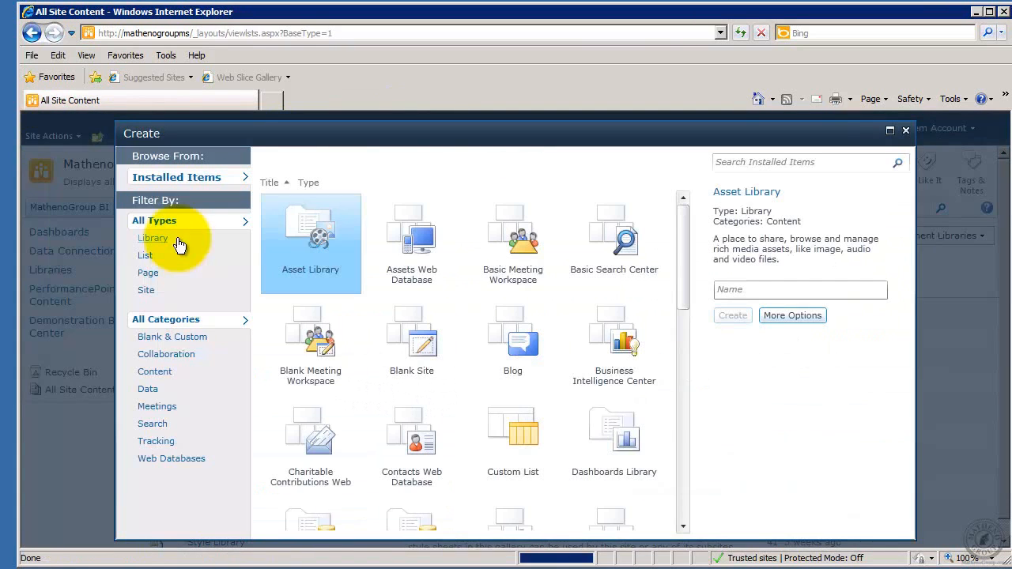
{"action": "left_click", "coordinate": [155, 256]}
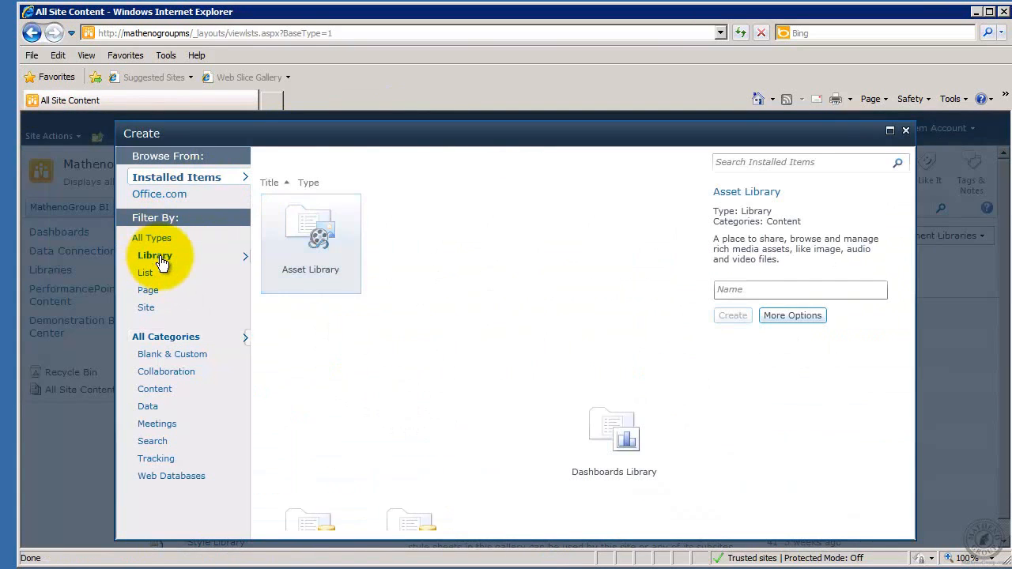
{"action": "left_click", "coordinate": [420, 337]}
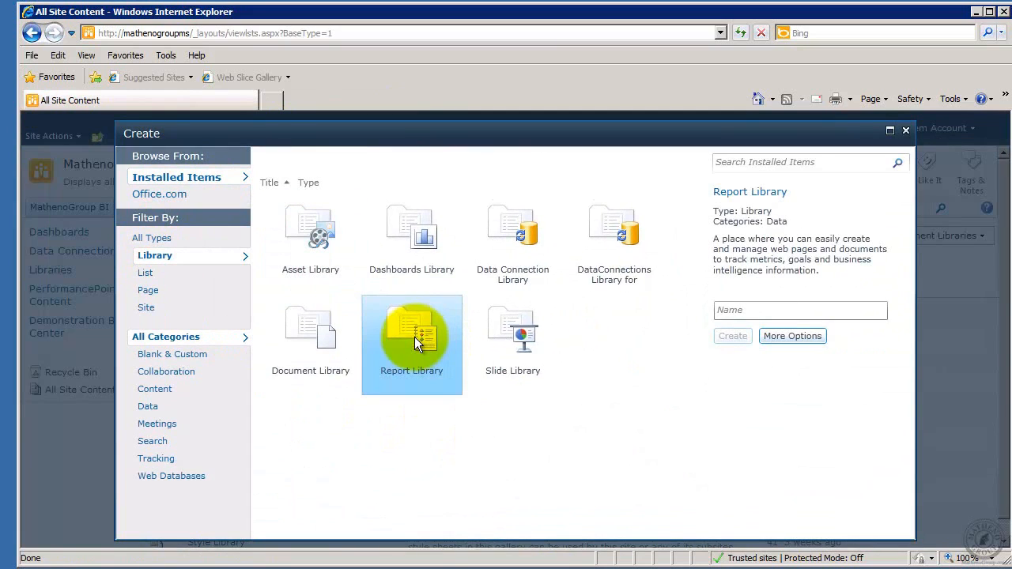
- Name the report library R and D Excel Reports and create it with Quick Launch display and item versioning set to Yes
{"action": "left_click", "coordinate": [757, 311]}
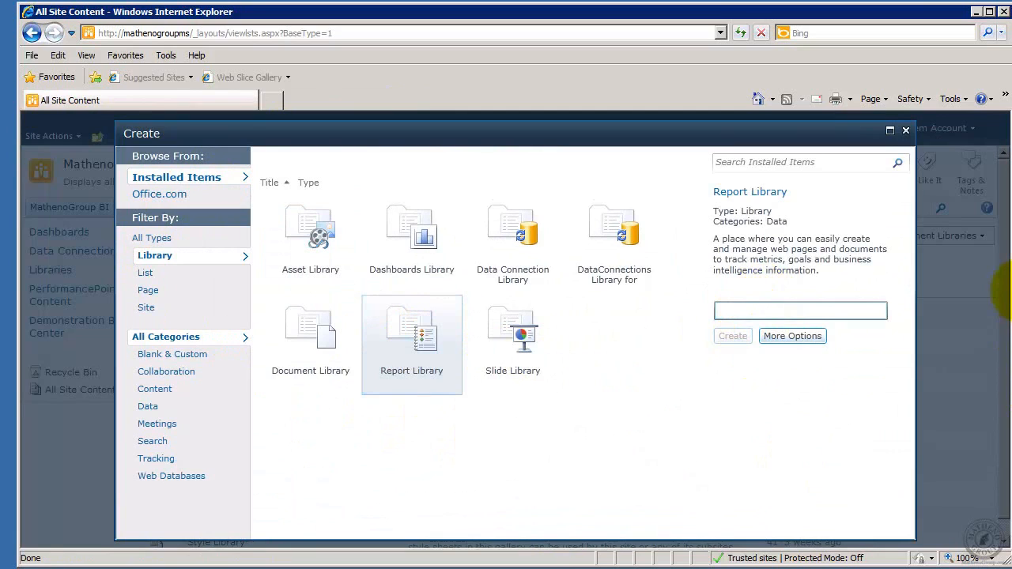
{"action": "type", "text": "R and D Excel Reports"}
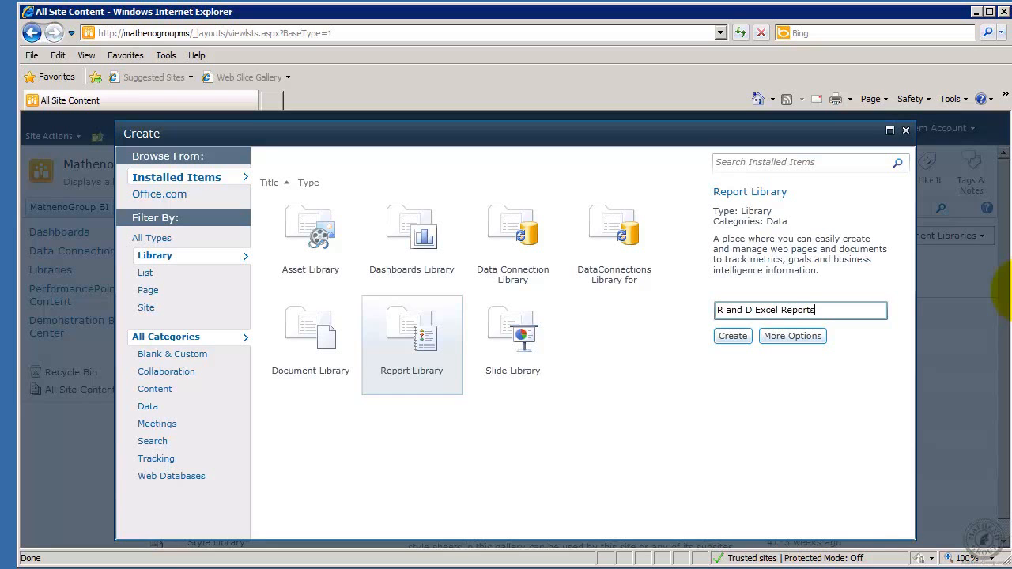
{"action": "left_click", "coordinate": [808, 336]}
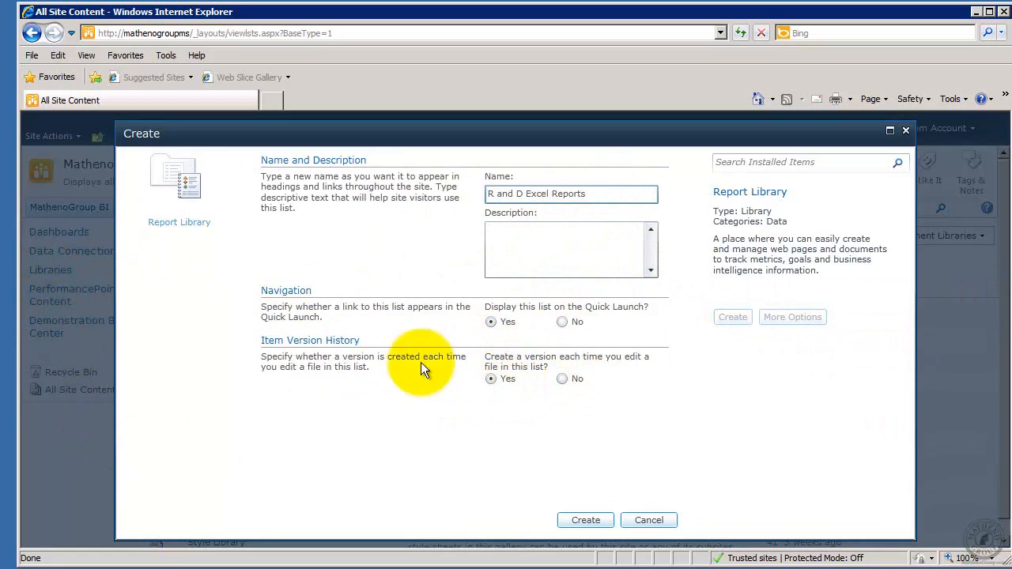
{"action": "left_click", "coordinate": [597, 522]}
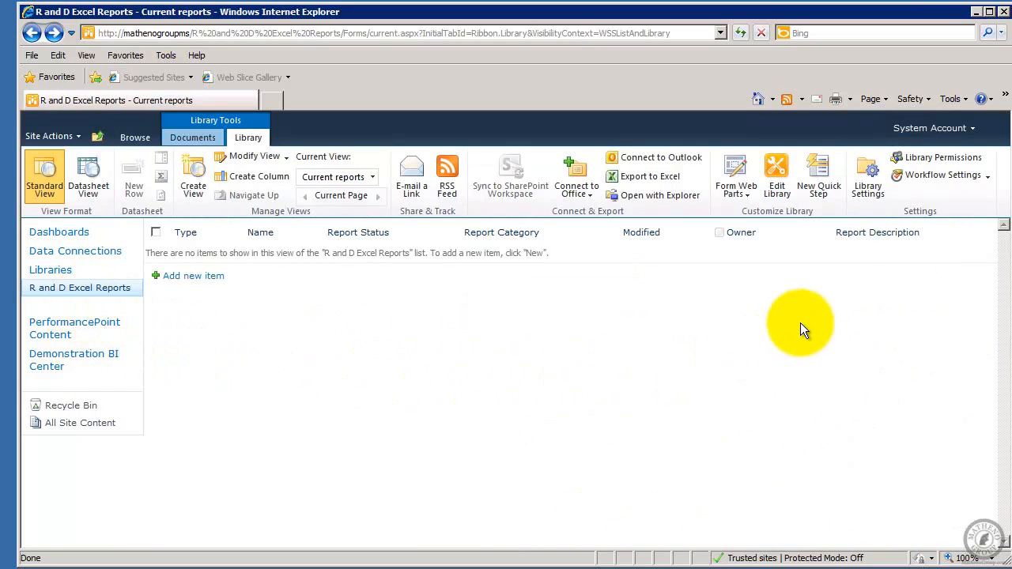
- Review the library settings of R and D Excel Reports, including its general settings, content types and columns
{"action": "left_click", "coordinate": [862, 176]}
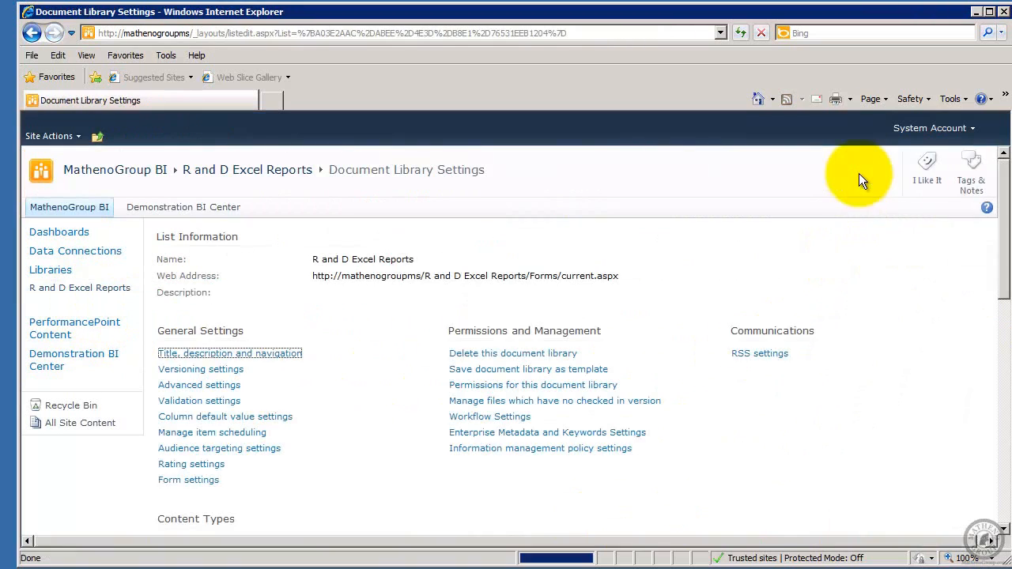
{"action": "left_click_drag", "start_coordinate": [1003, 249], "coordinate": [1005, 424]}
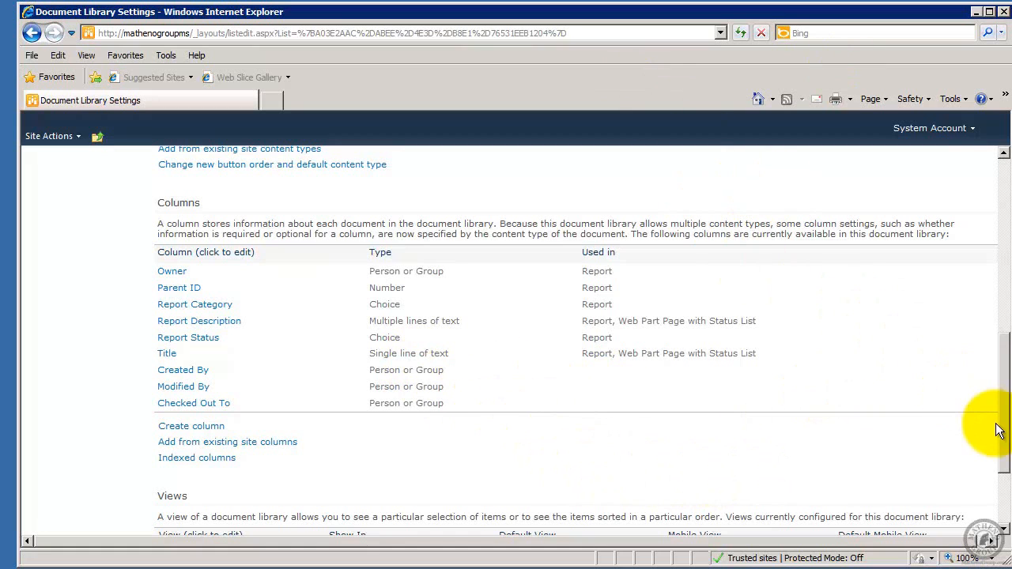
{"action": "scroll", "coordinate": [998, 443], "scroll_direction": "up", "scroll_amount": 2}
{"action": "scroll", "coordinate": [990, 540], "scroll_direction": "up", "scroll_amount": 5}
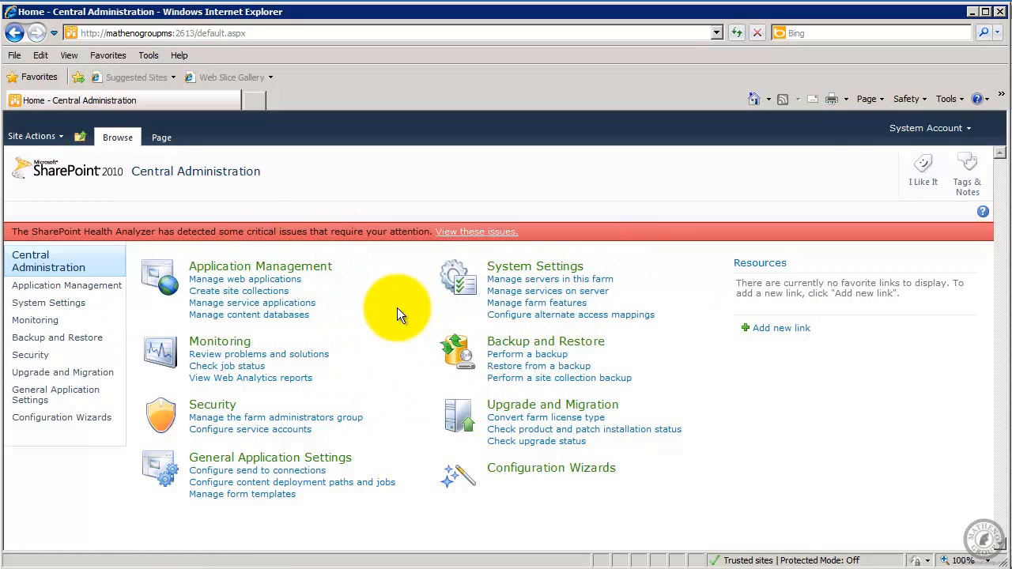
- In Central Administration, open the Excel Services Application's trusted file locations and start adding a new one
{"action": "left_click", "coordinate": [224, 303]}
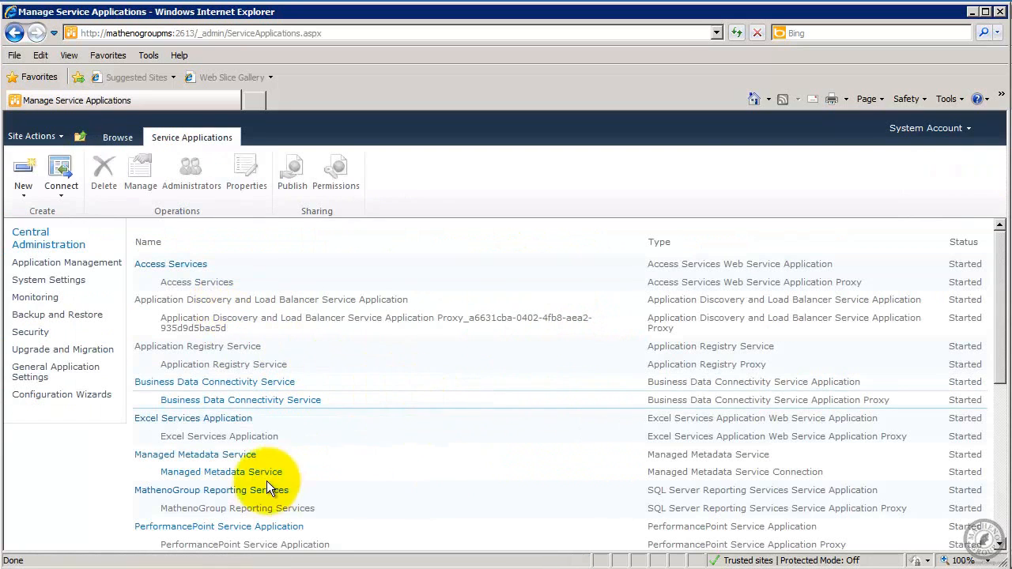
{"action": "left_click", "coordinate": [193, 420]}
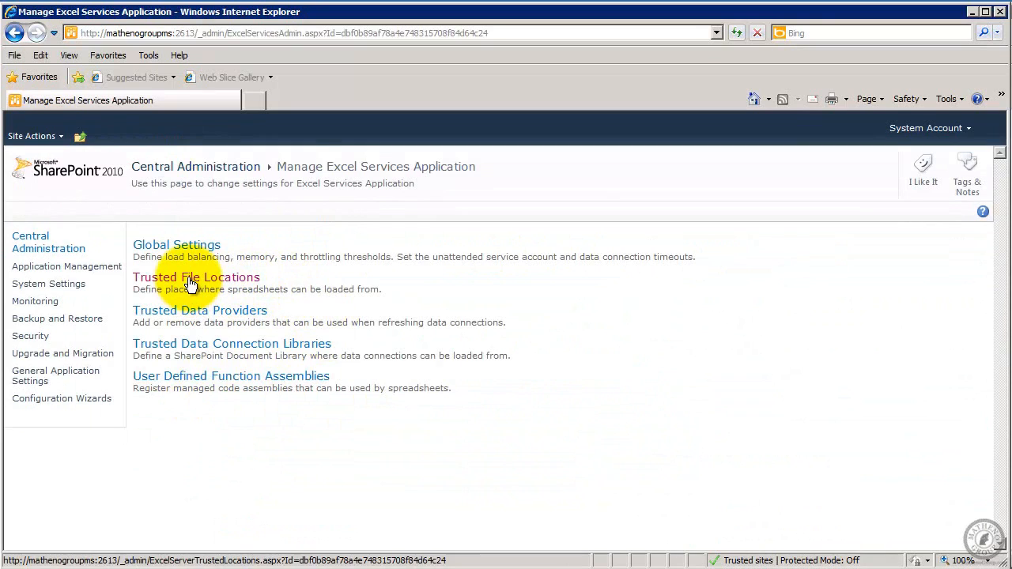
{"action": "left_click", "coordinate": [190, 279]}
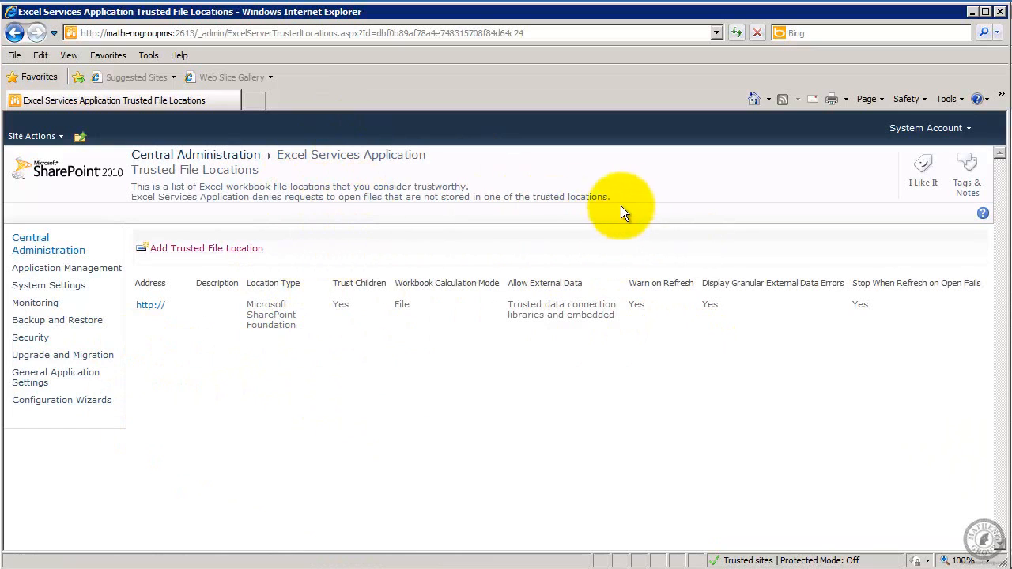
{"action": "left_click", "coordinate": [227, 252]}
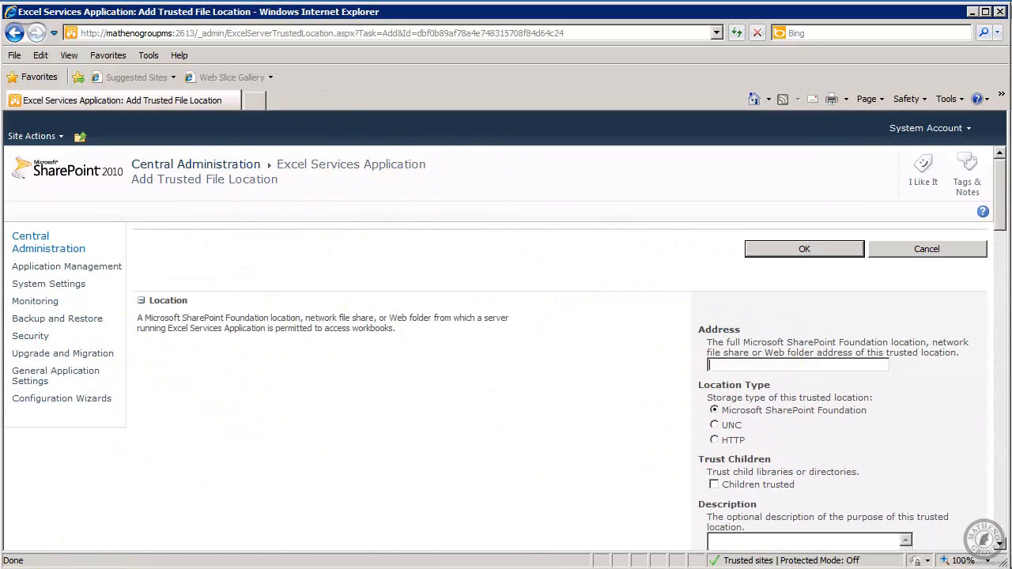
- Copy the R and D Excel Reports library's URL from its browser window into the new trusted file location's address
{"action": "key", "text": "alt+Tab"}
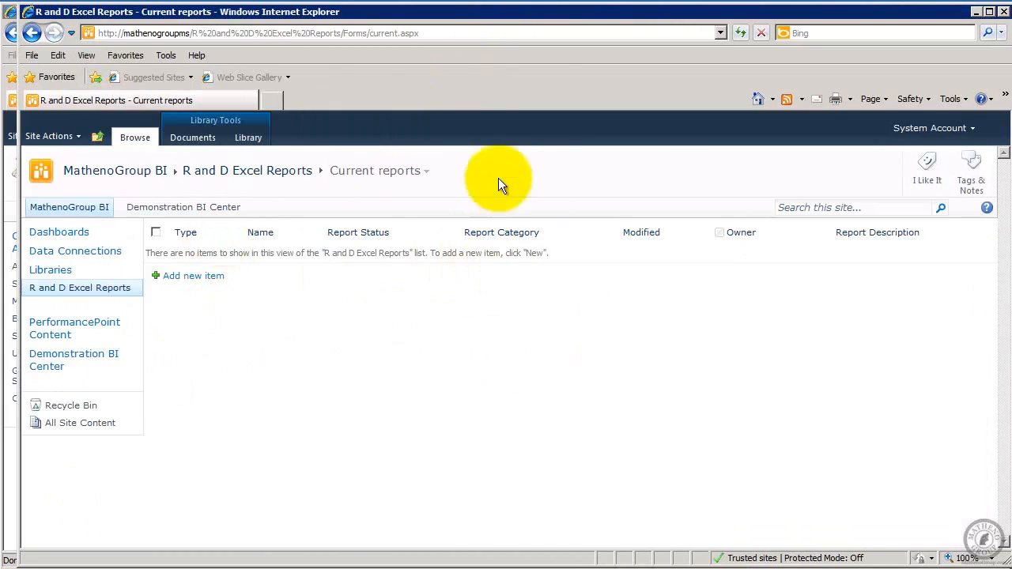
{"action": "left_click", "coordinate": [448, 34]}
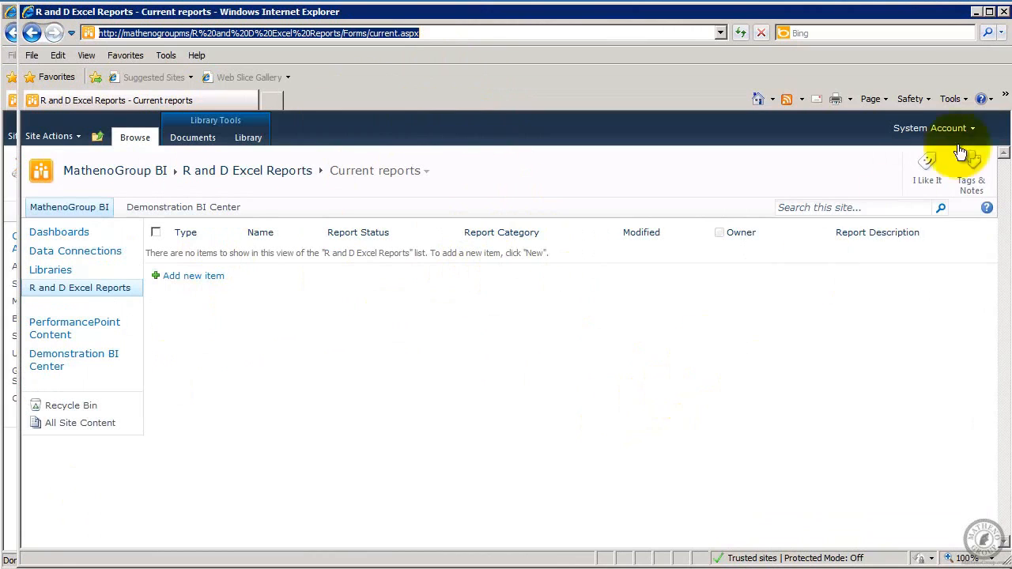
{"action": "key", "text": "alt+Tab"}
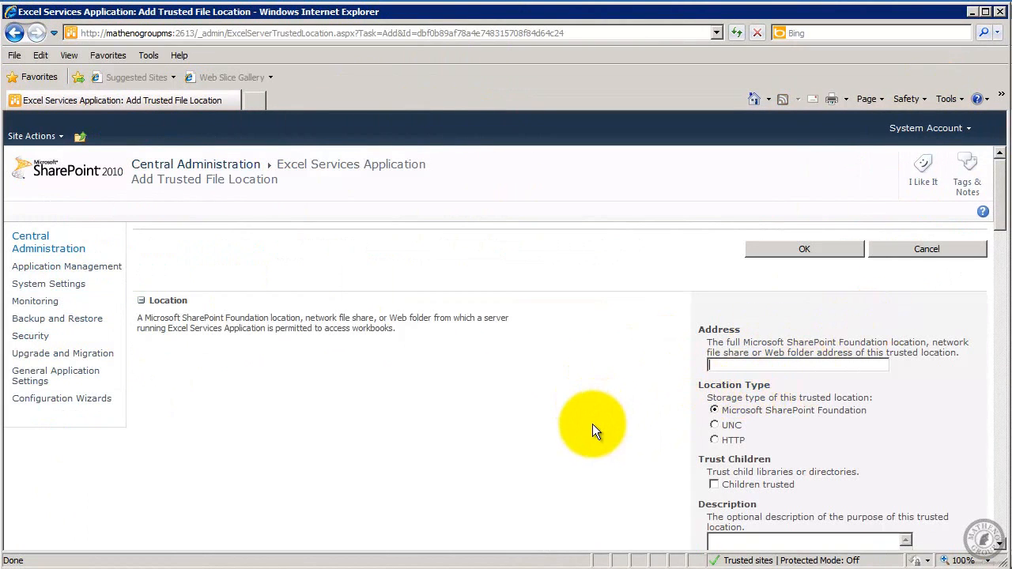
{"action": "key", "text": "ctrl+v"}
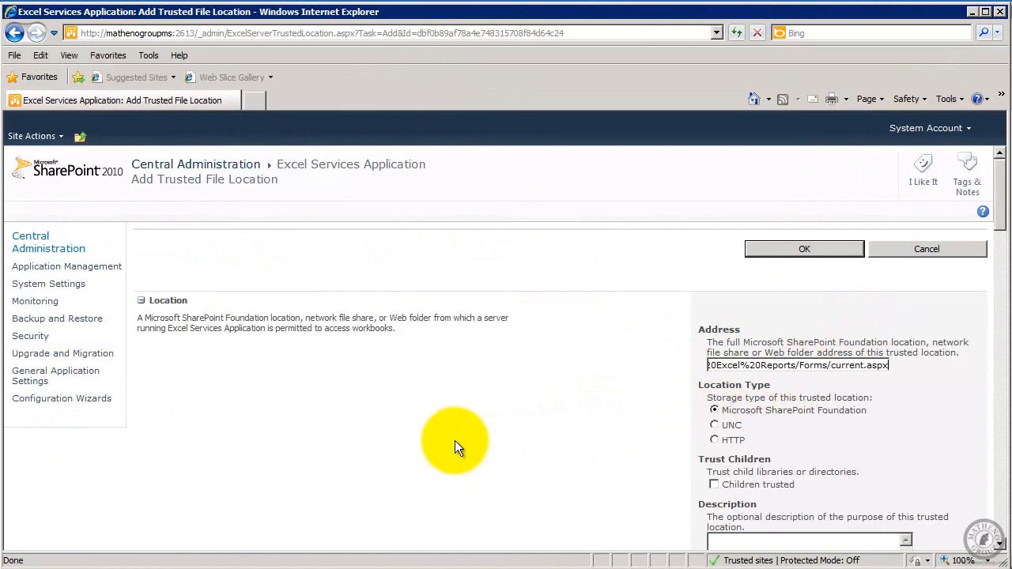
- Remove Forms/current.aspx from the end of the address so it ends in R%20and%20D%20Excel%20Reports/, and save the trusted file location
{"action": "key", "text": "BackSpace"}
{"action": "key", "text": "BackSpace"}
{"action": "key", "text": "BackSpace"}
{"action": "key", "text": "BackSpace"}
{"action": "key", "text": "BackSpace"}
{"action": "key", "text": "BackSpace"}
{"action": "key", "text": "BackSpace"}
{"action": "key", "text": "BackSpace"}
{"action": "key", "text": "BackSpace"}
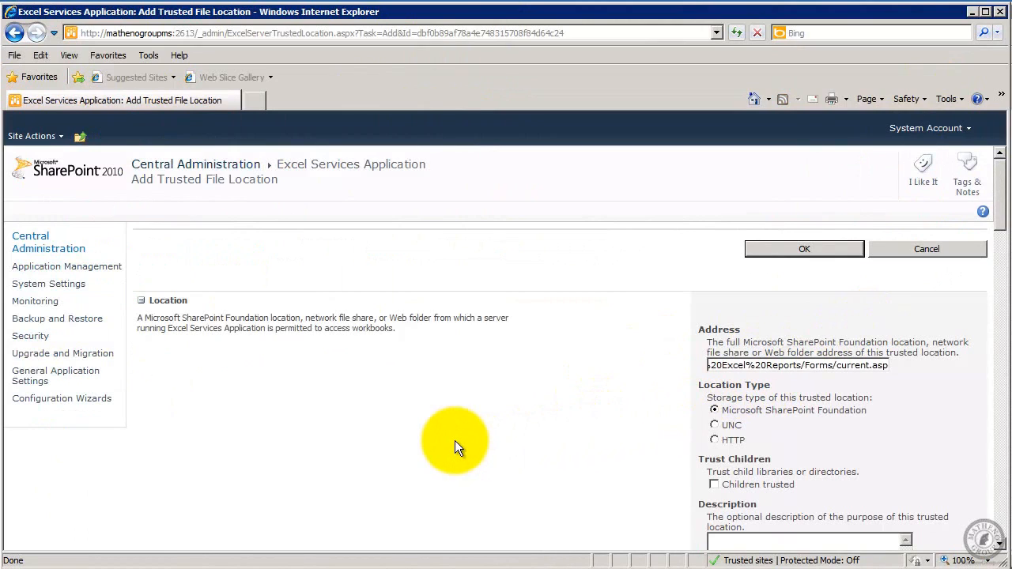
{"action": "key", "text": "BackSpace"}
{"action": "key", "text": "BackSpace"}
{"action": "key", "text": "BackSpace"}
{"action": "key", "text": "BackSpace"}
{"action": "key", "text": "BackSpace"}
{"action": "key", "text": "BackSpace"}
{"action": "key", "text": "BackSpace"}
{"action": "key", "text": "BackSpace"}
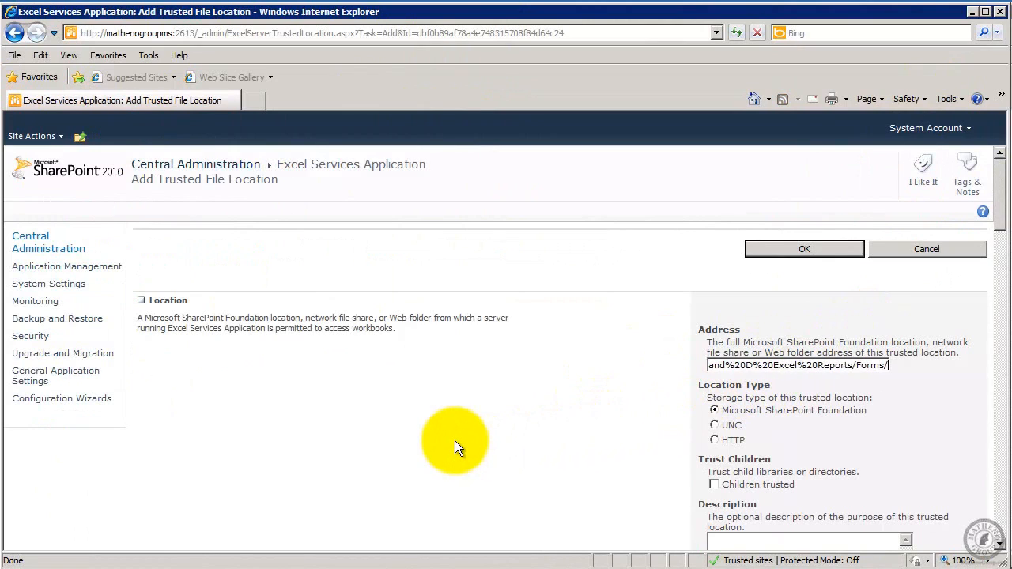
{"action": "key", "text": "BackSpace"}
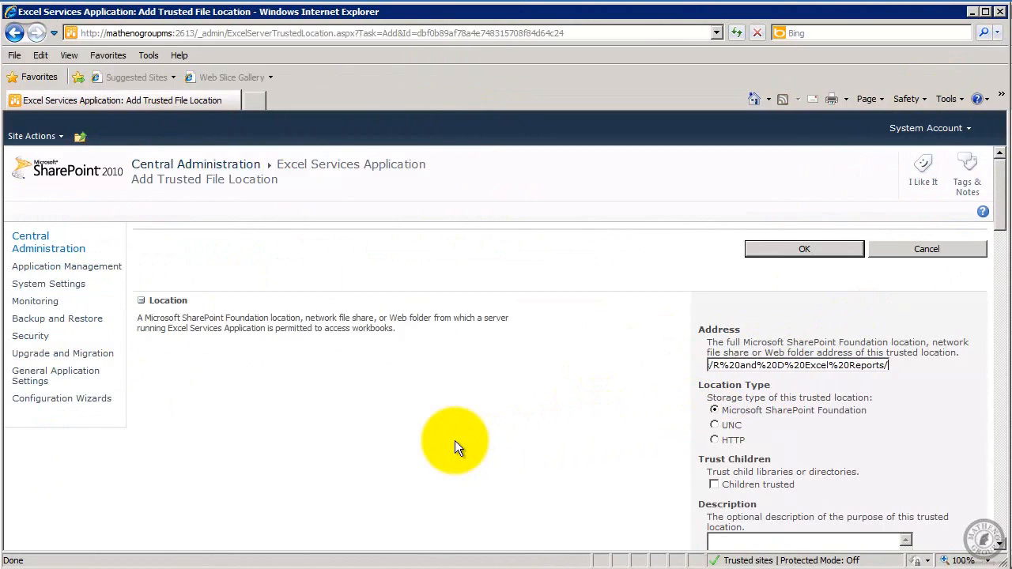
{"action": "left_click", "coordinate": [806, 243]}
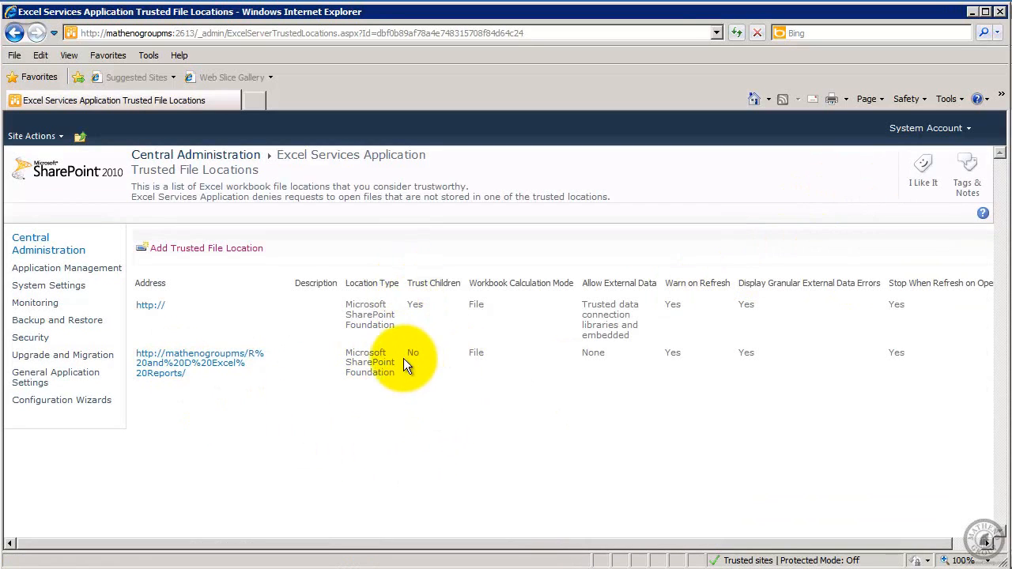
- Edit the R and D Excel Reports trusted file location to trust its child libraries and directories, and save it
{"action": "left_click", "coordinate": [278, 365]}
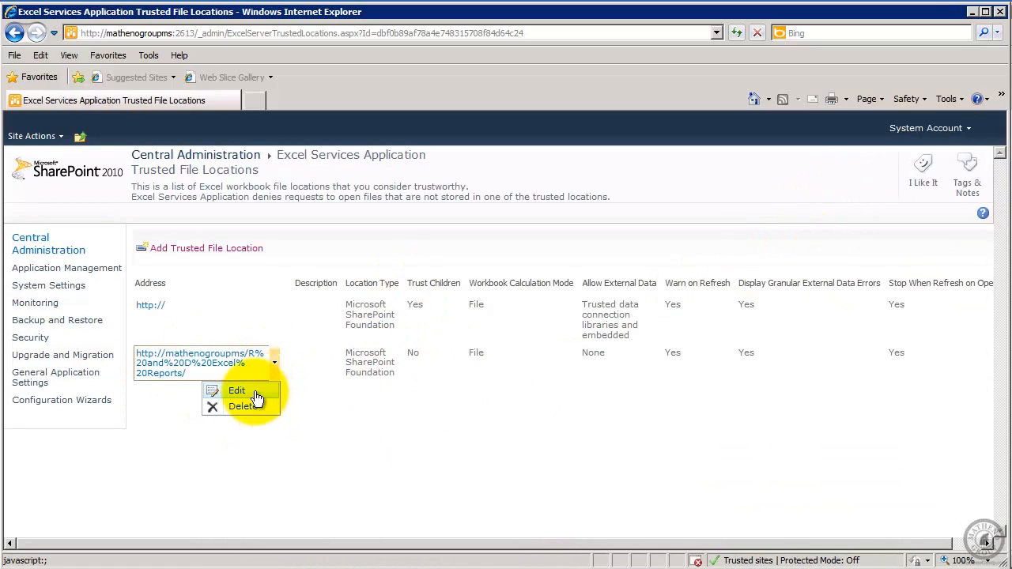
{"action": "left_click", "coordinate": [251, 391]}
{"action": "scroll", "coordinate": [1000, 253], "scroll_direction": "down", "scroll_amount": 3}
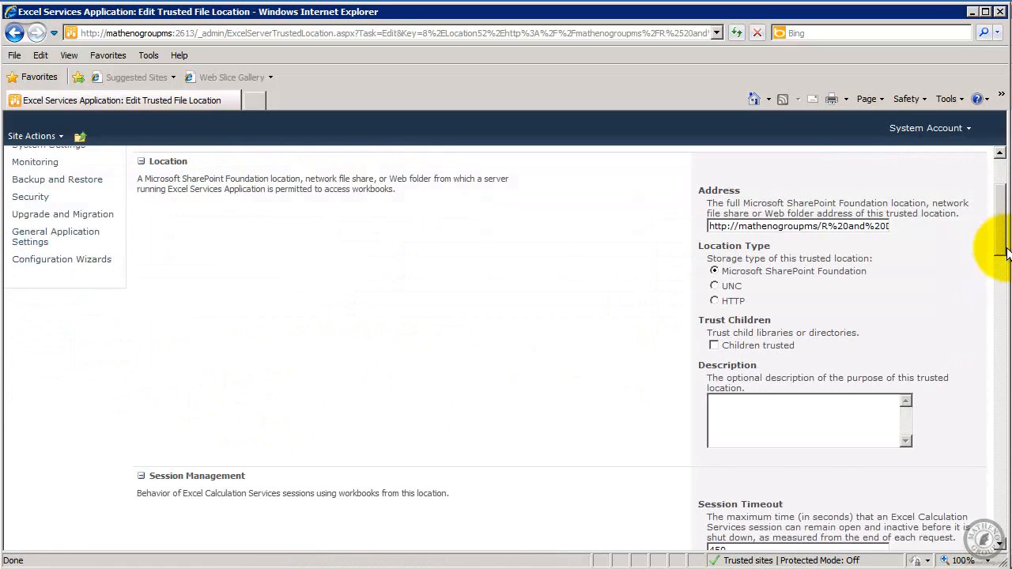
{"action": "scroll", "coordinate": [1000, 250], "scroll_direction": "down", "scroll_amount": 2}
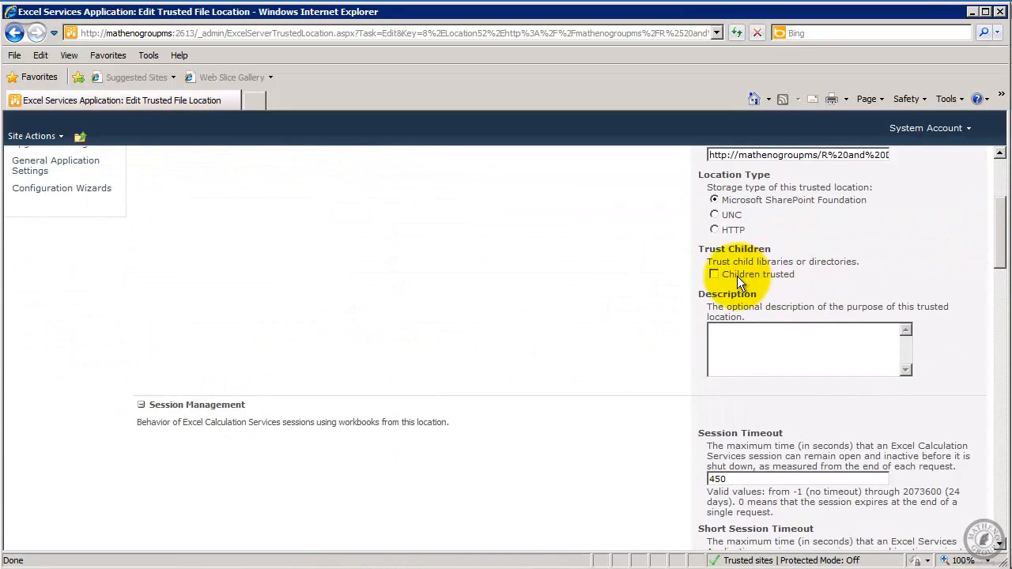
{"action": "left_click", "coordinate": [715, 274]}
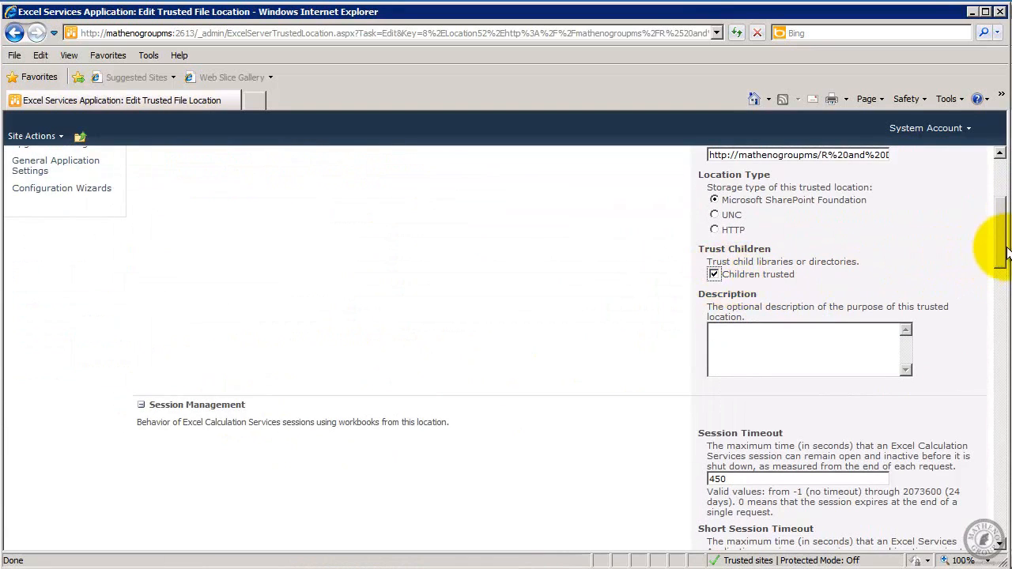
{"action": "left_click_drag", "start_coordinate": [1001, 252], "coordinate": [1006, 541]}
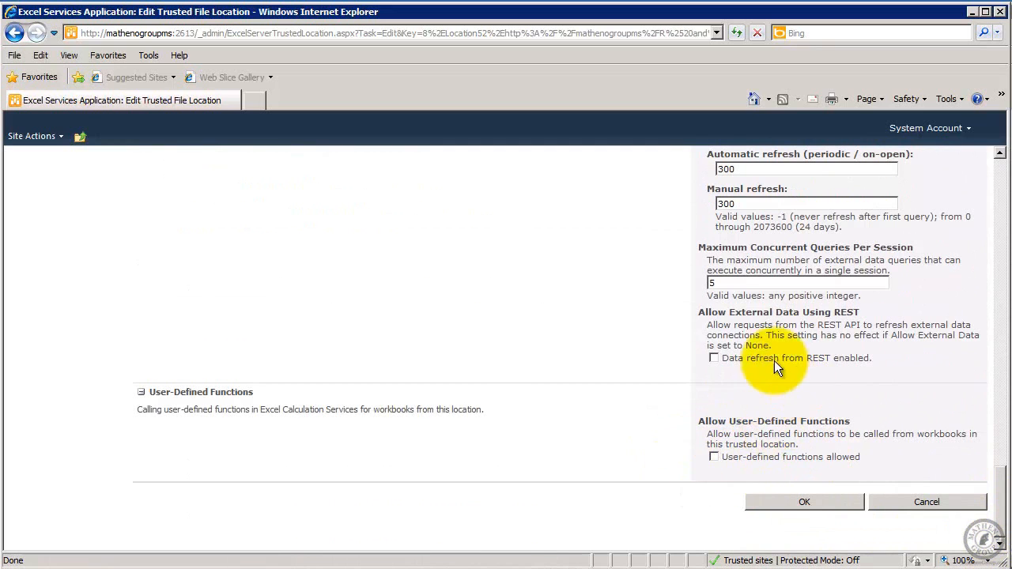
{"action": "left_click", "coordinate": [779, 501]}
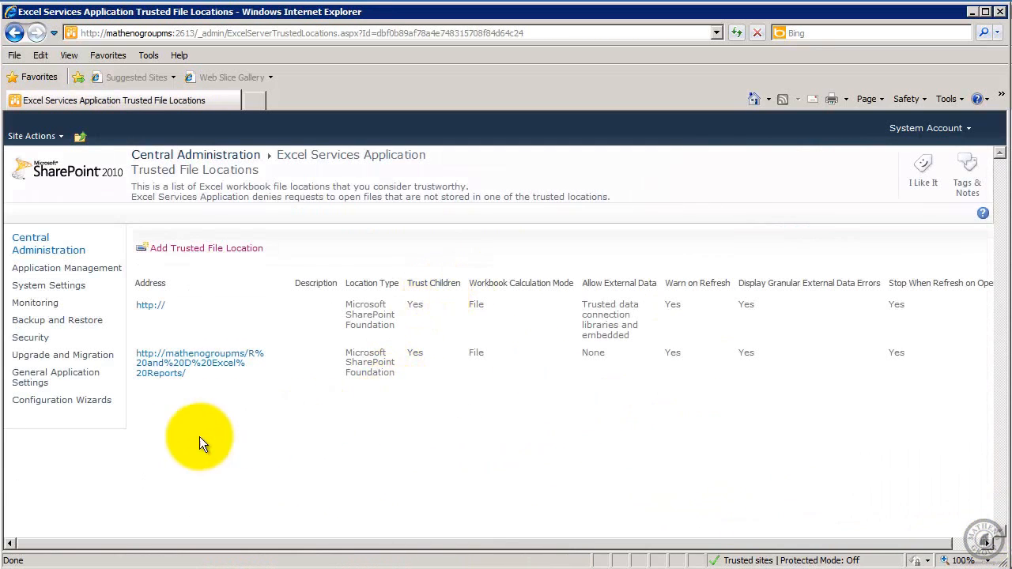